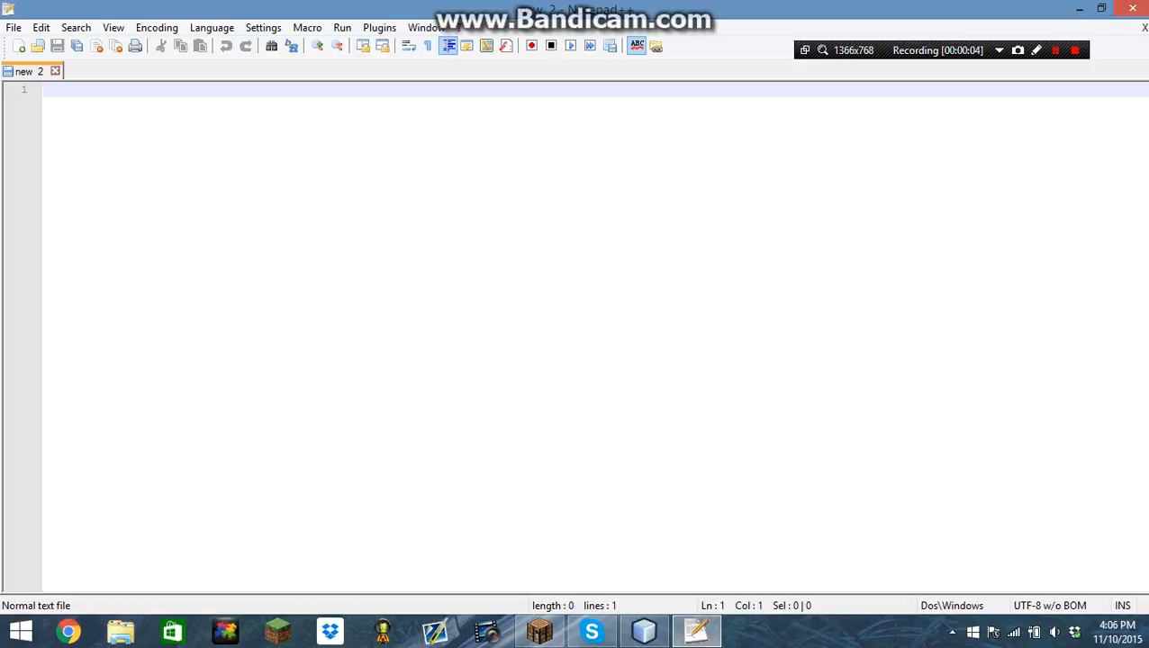
# Minimize the editor and create a new desktop folder named Server.
pyautogui.click(1079, 8)
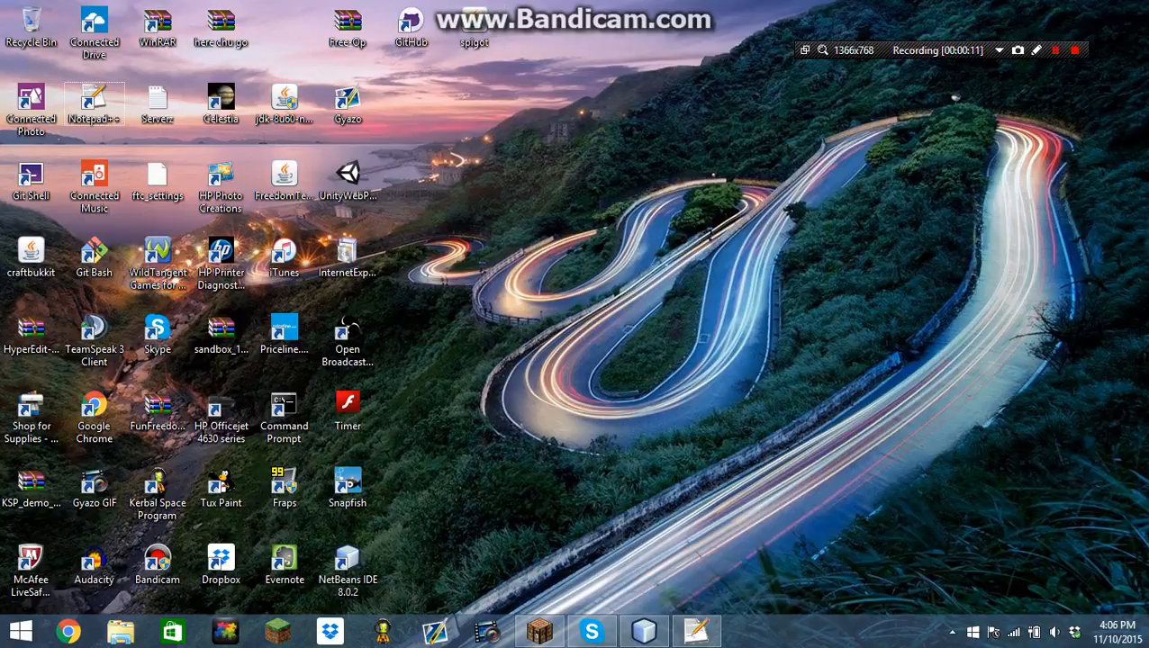
pyautogui.rightClick(448, 108)
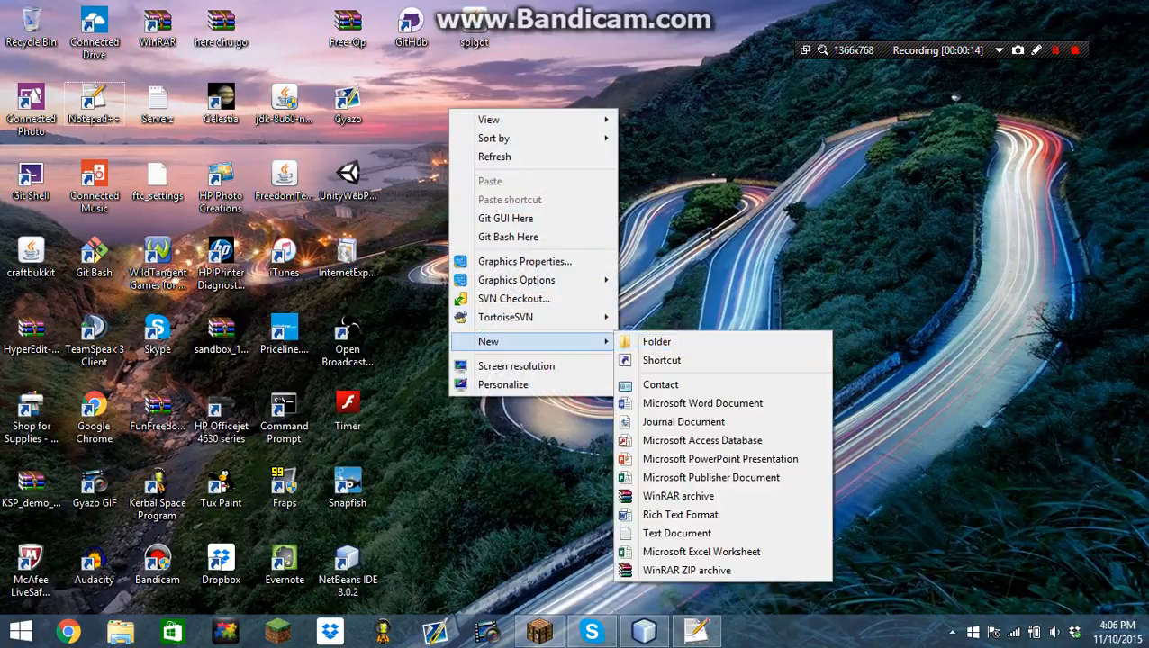
pyautogui.click(657, 341)
pyautogui.write('Server')
pyautogui.press('Return')
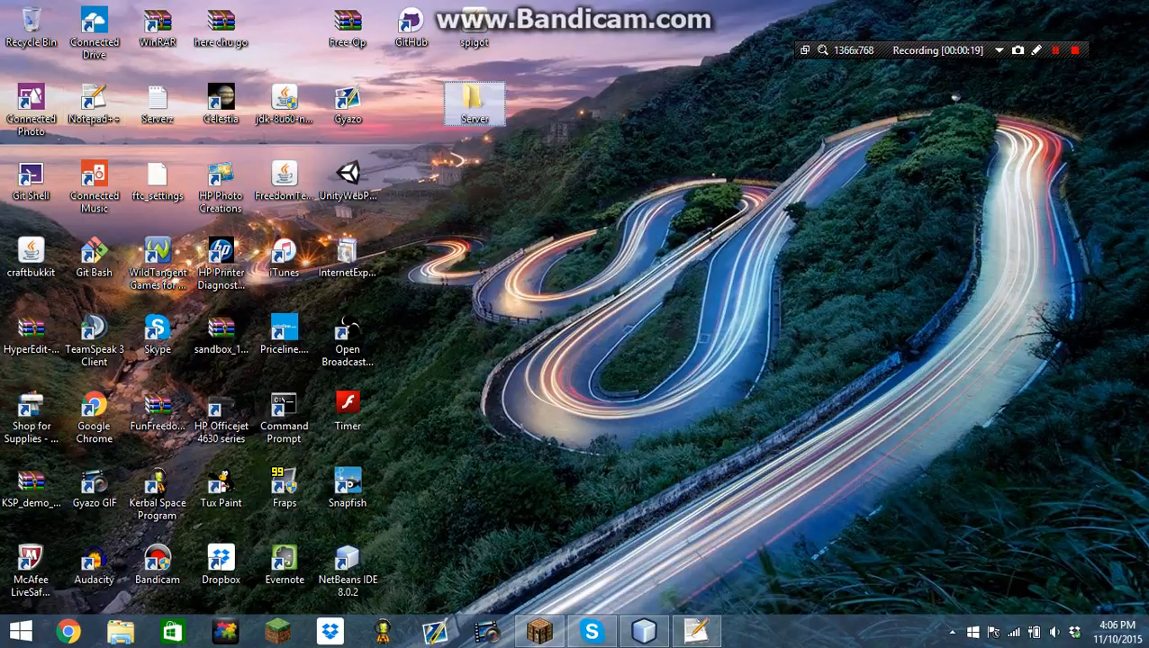
# Move the Server folder into the top row of desktop icons, then restore the editor.
pyautogui.moveTo(493, 126); pyautogui.dragTo(301, 5)
pyautogui.moveTo(475, 106)
pyautogui.mouseDown()
pyautogui.moveTo(241, 18)
pyautogui.moveTo(285, 27)
pyautogui.mouseUp()
pyautogui.doubleClick(284, 27)
pyautogui.hotkey('alt', 'F4')
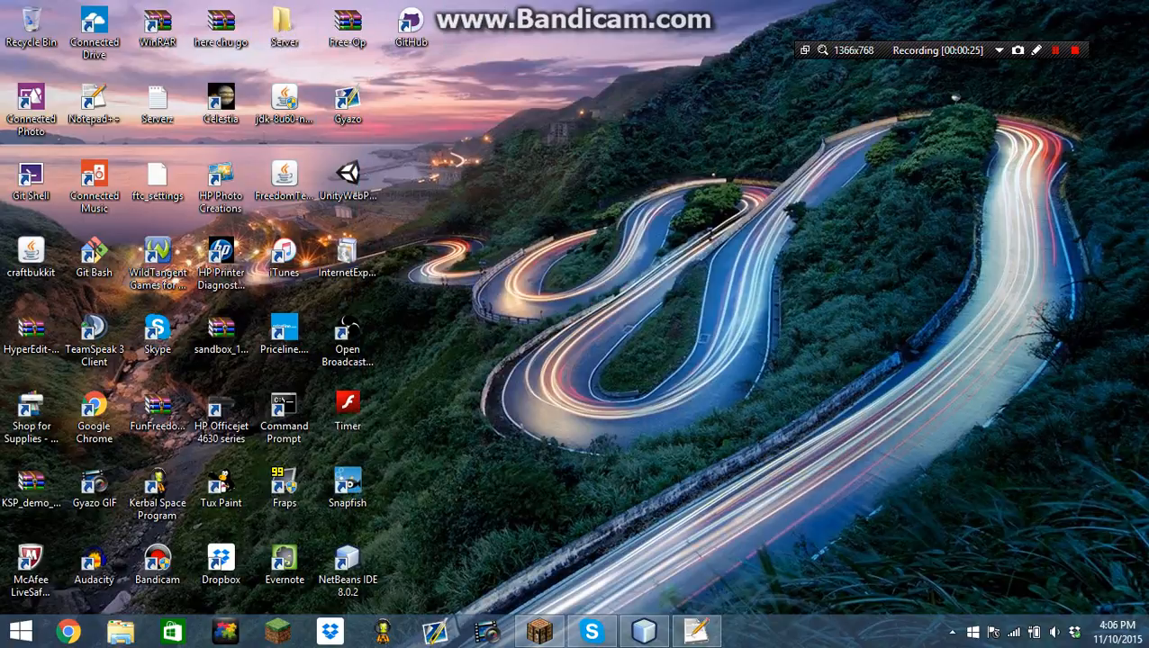
pyautogui.click(696, 631)
pyautogui.write('java')
# Write the launch line java -Xms1024M -Xmx1024M -jar spigot.jar nogui on line 1, correcting typos.
pyautogui.press('BackSpace')
pyautogui.press('BackSpace')
pyautogui.press('BackSpace')
pyautogui.press('BackSpace')
pyautogui.write('java ==')
pyautogui.press('BackSpace')
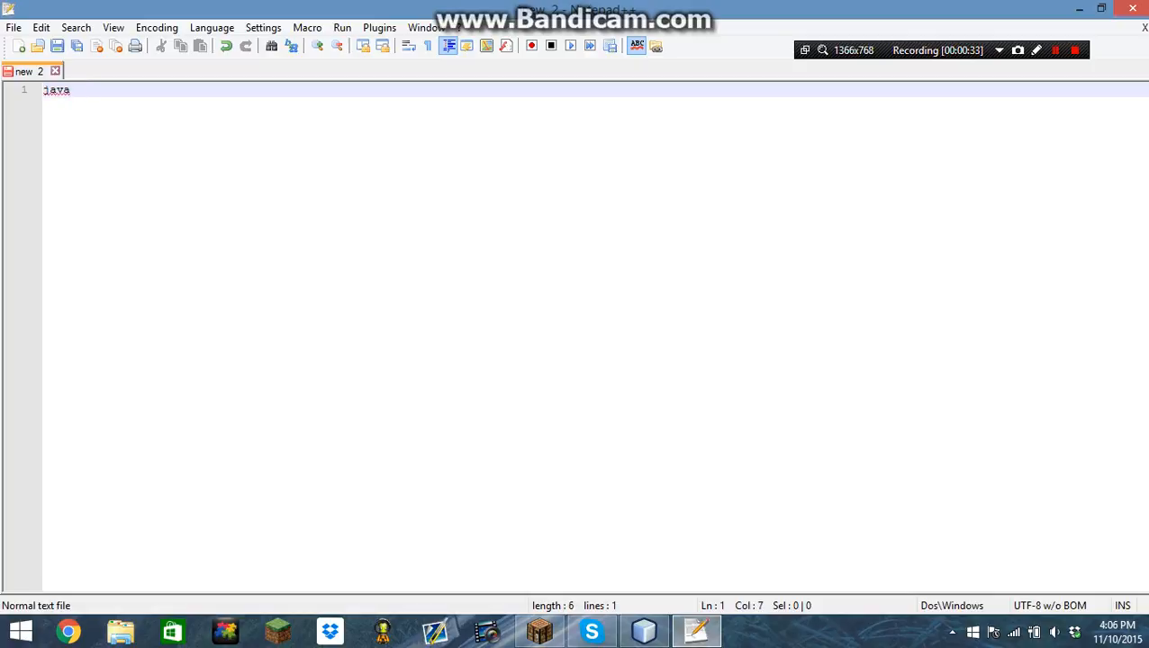
pyautogui.press('BackSpace')
pyautogui.press('BackSpace')
pyautogui.press('BackSpace')
pyautogui.write('a =')
pyautogui.press('BackSpace')
pyautogui.write('Xms')
pyautogui.write('1024M -')
pyautogui.press('BackSpace')
pyautogui.write('-Xmx1024')
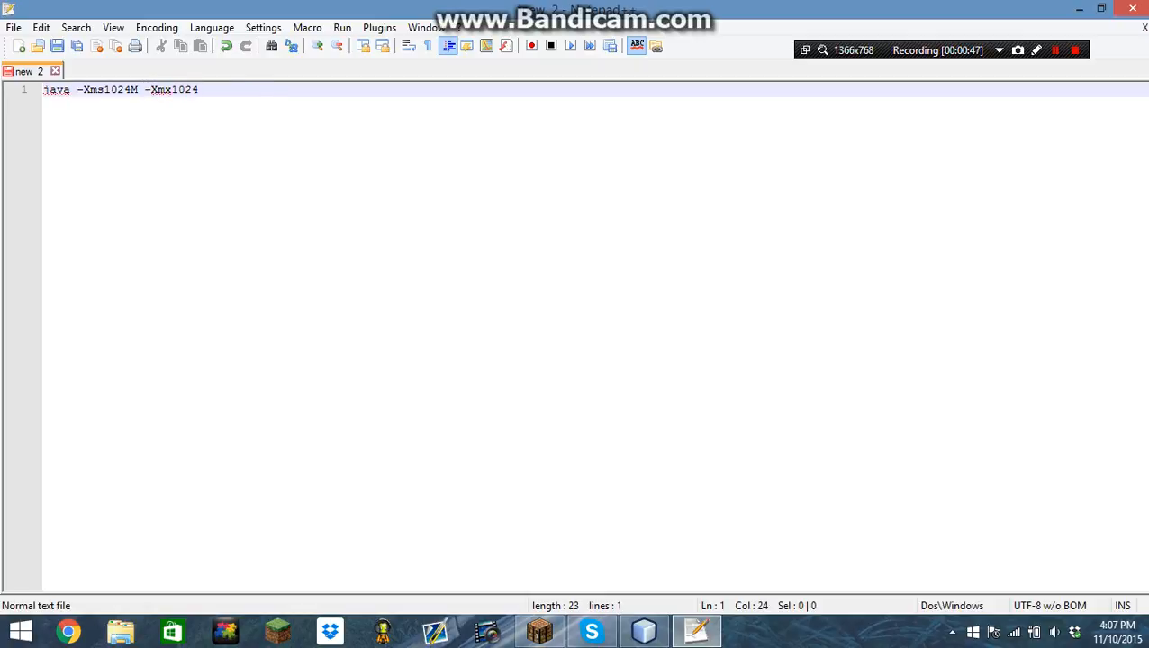
pyautogui.write('M -')
pyautogui.write('-jar spigot.jar nogui')
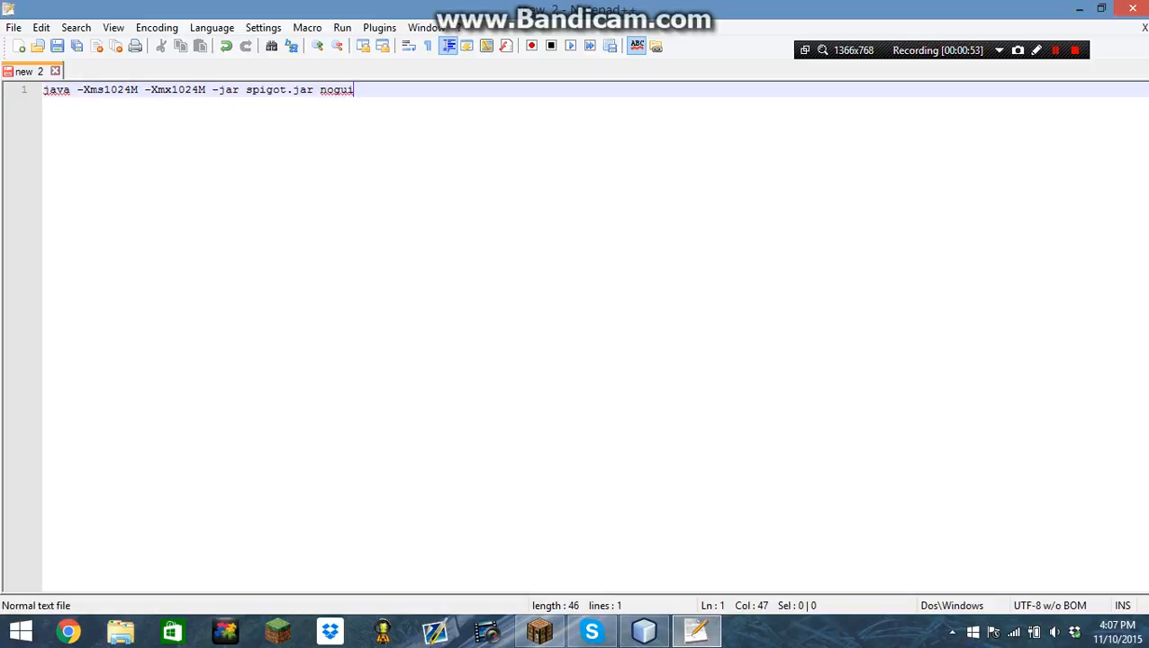
# Start Save As with the file type set to Batch file and the extension trimmed.
pyautogui.click(14, 27)
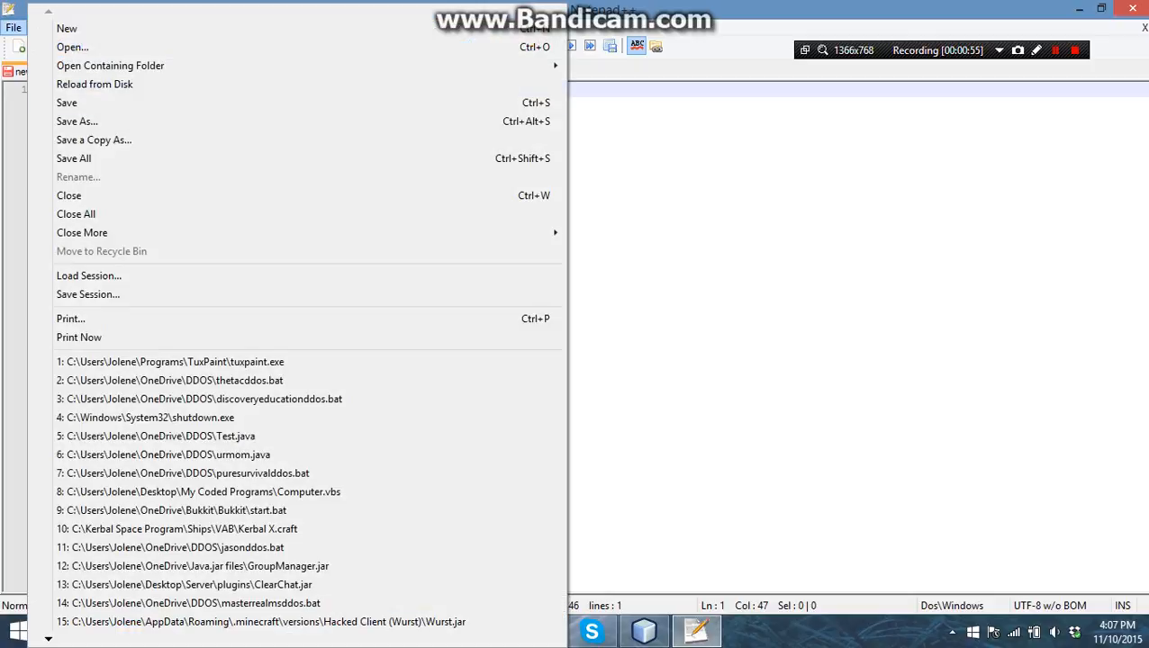
pyautogui.click(77, 120)
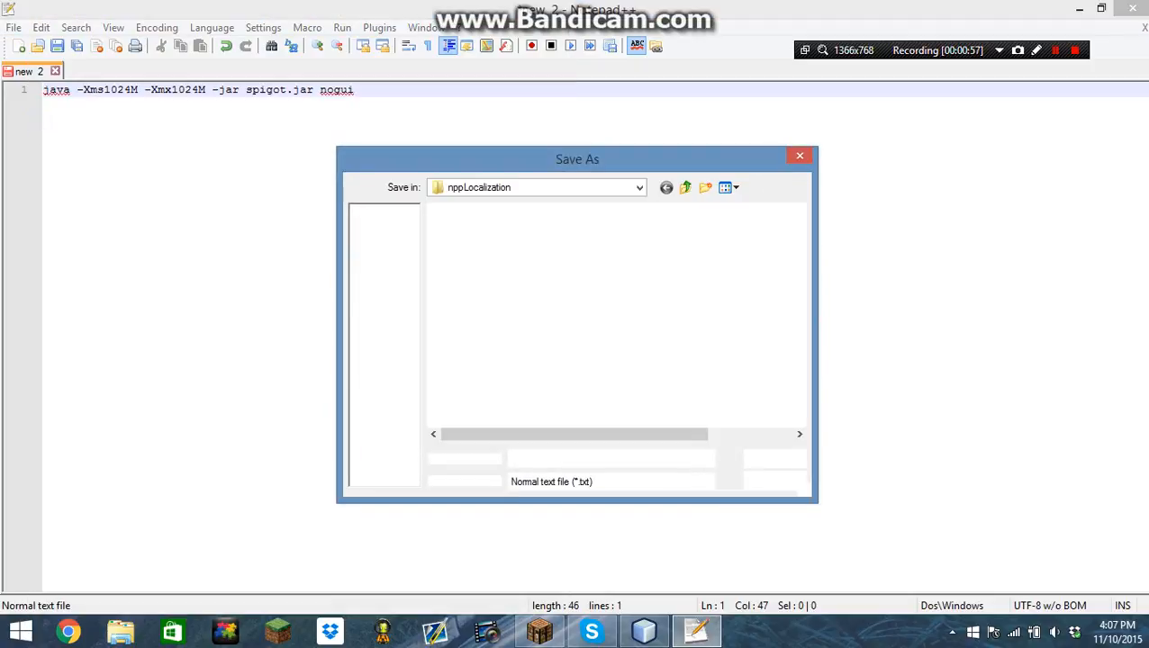
pyautogui.write('server.bat')
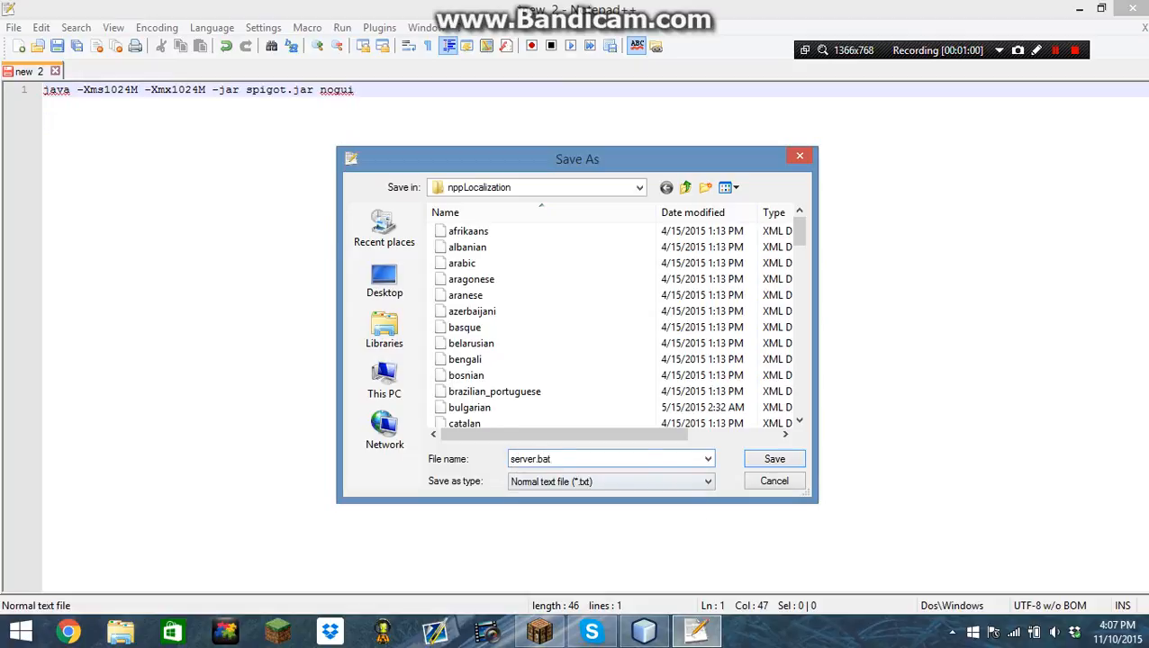
pyautogui.click(611, 481)
pyautogui.click(612, 224)
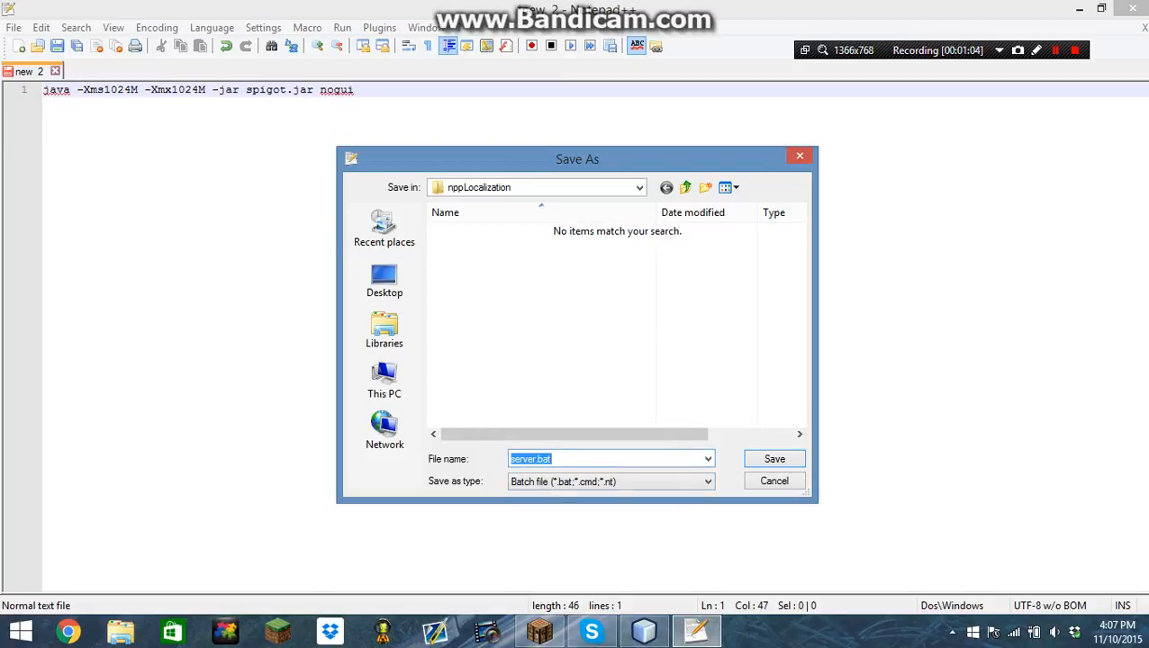
pyautogui.press('End')
pyautogui.press('BackSpace')
pyautogui.press('BackSpace')
pyautogui.press('BackSpace')
# Save the file as server.bat inside the desktop Server folder.
pyautogui.click(384, 280)
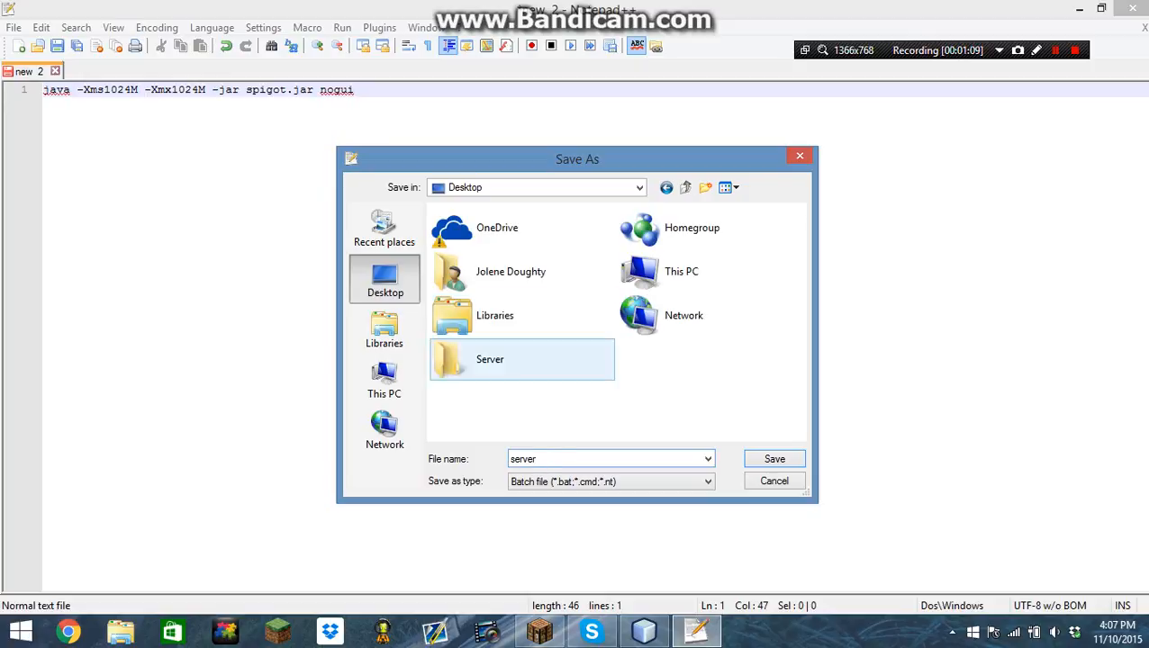
pyautogui.press('Return')
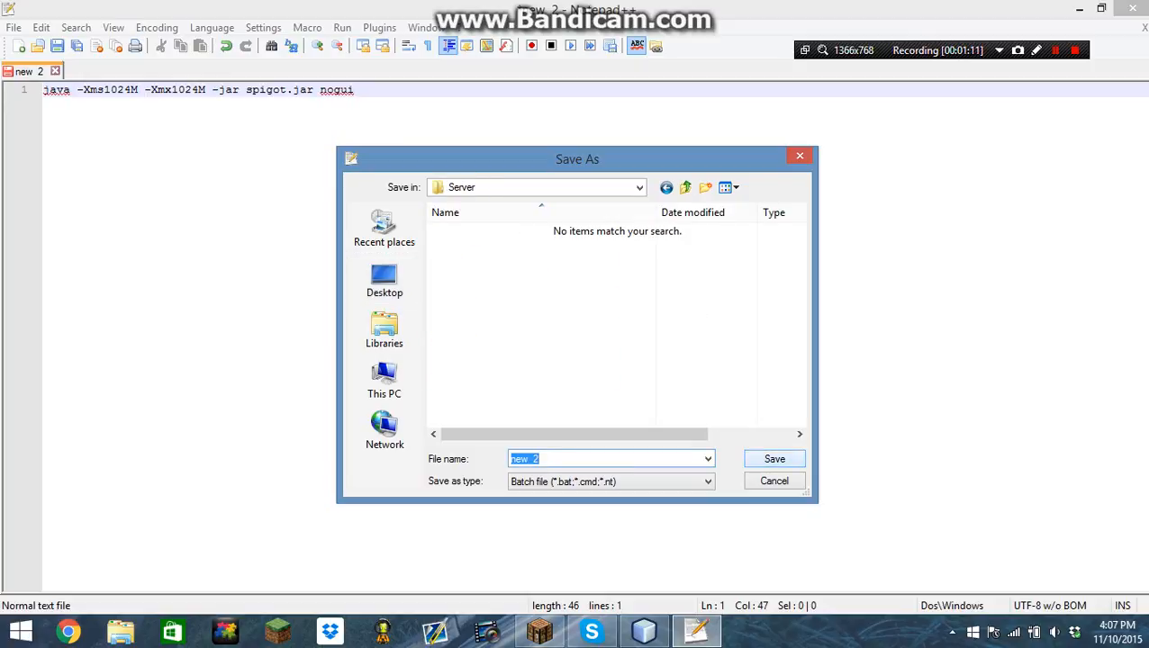
pyautogui.press('End')
pyautogui.press('BackSpace')
pyautogui.press('BackSpace')
pyautogui.press('BackSpace')
pyautogui.write('server')
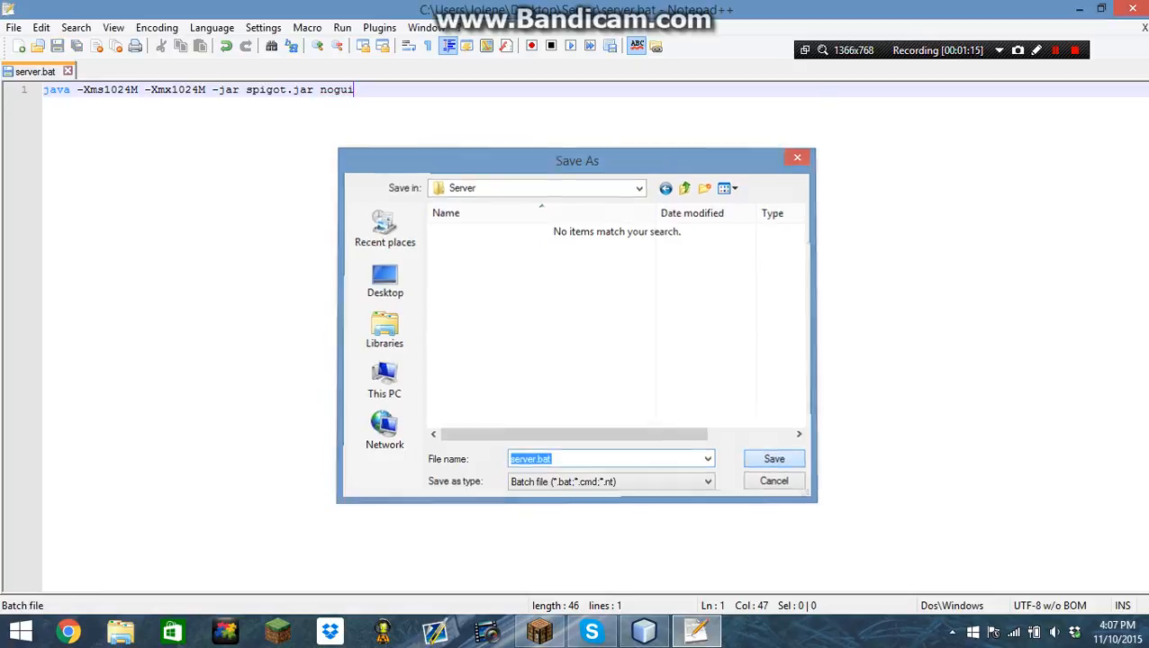
pyautogui.press('Return')
# Run server.bat from the Server folder once, letting it stop on the EULA error.
pyautogui.click(1077, 8)
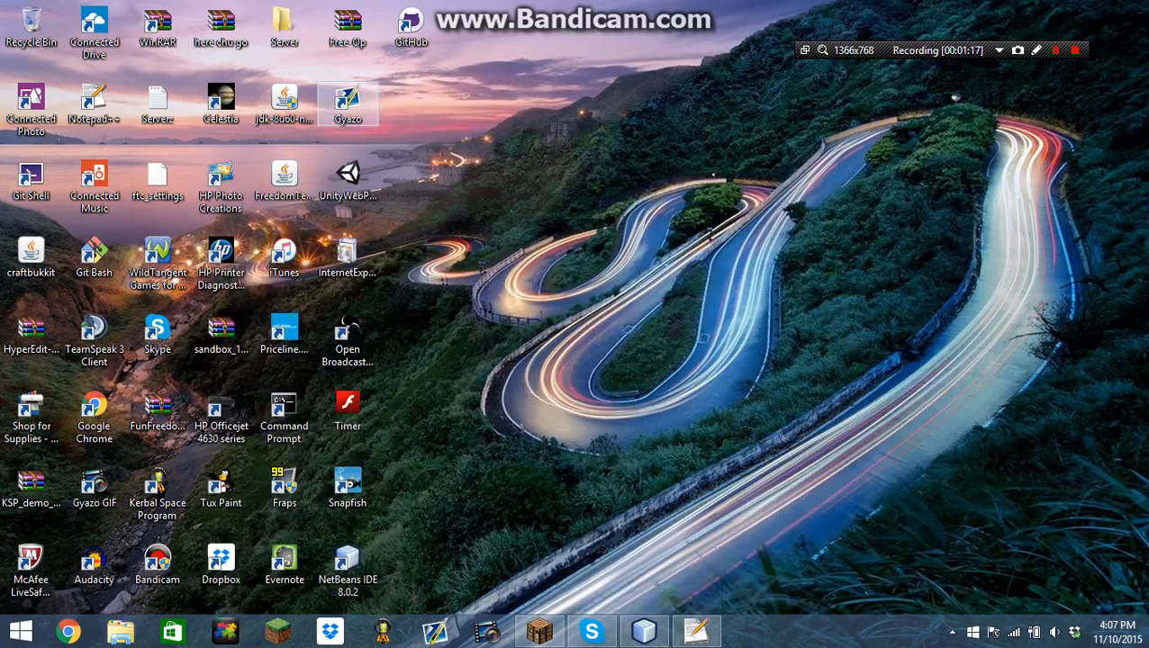
pyautogui.doubleClick(284, 27)
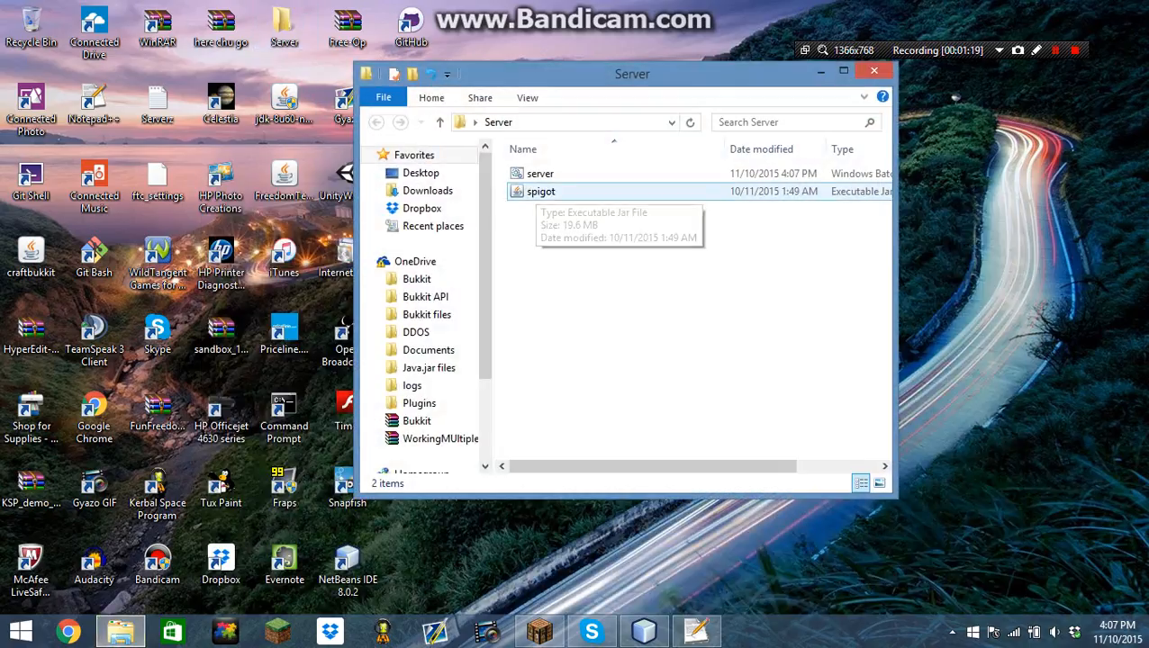
pyautogui.click(540, 174)
pyautogui.press('Return')
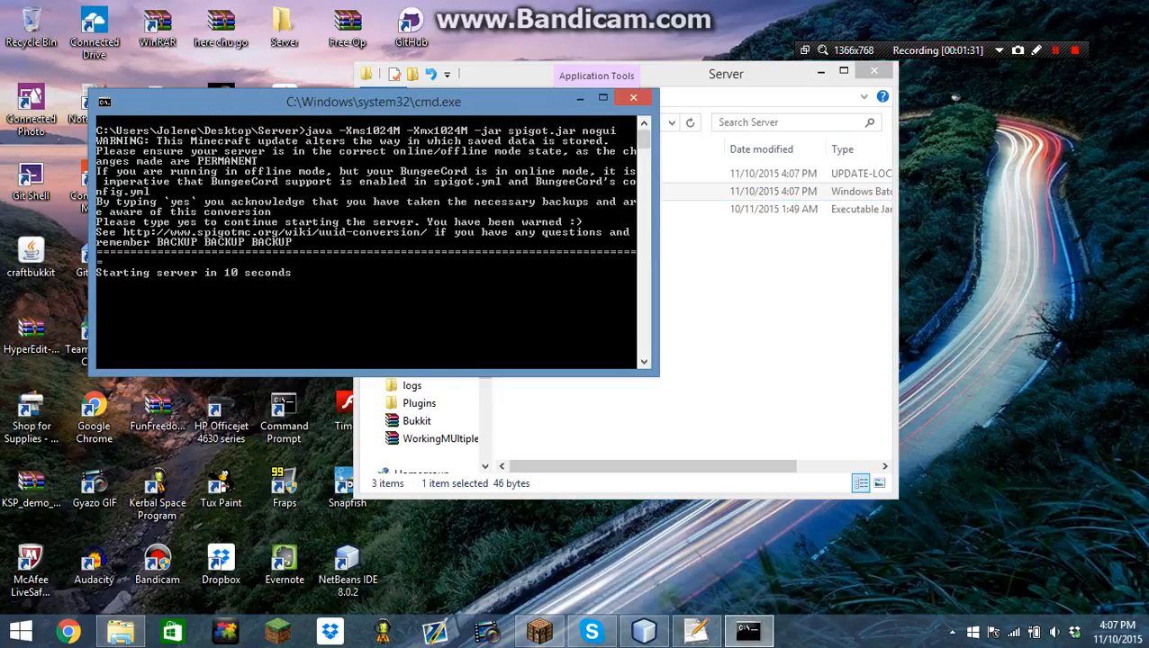
pyautogui.moveTo(726, 74); pyautogui.dragTo(944, 88)
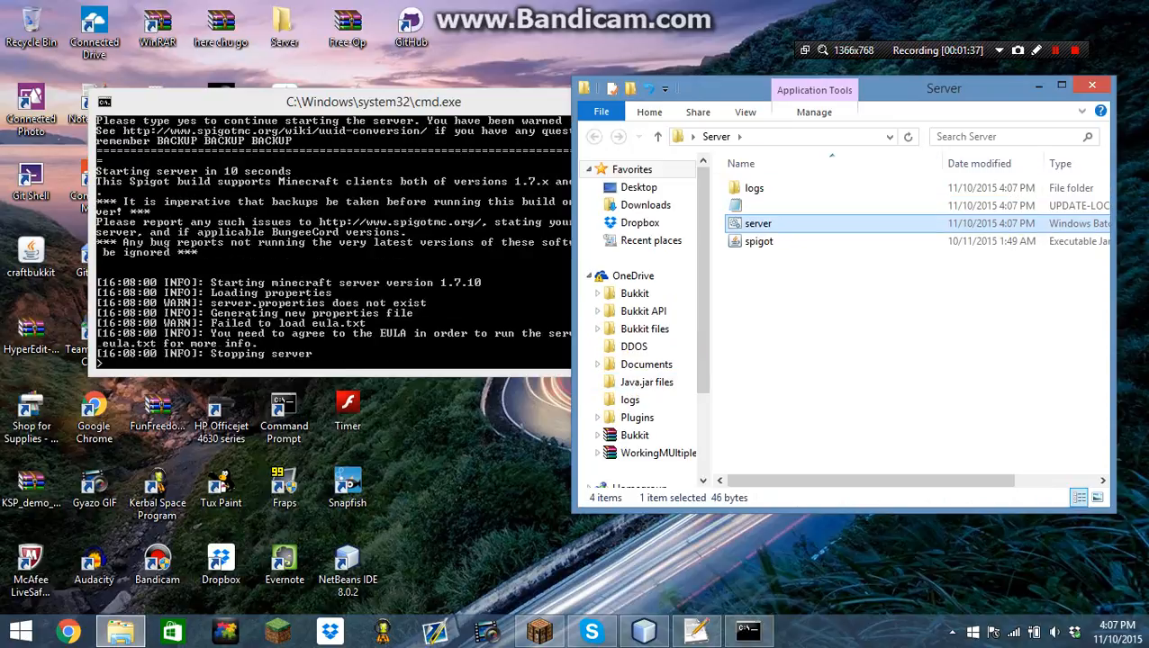
# Edit eula.txt to eula=true, save and close it.
pyautogui.doubleClick(755, 223)
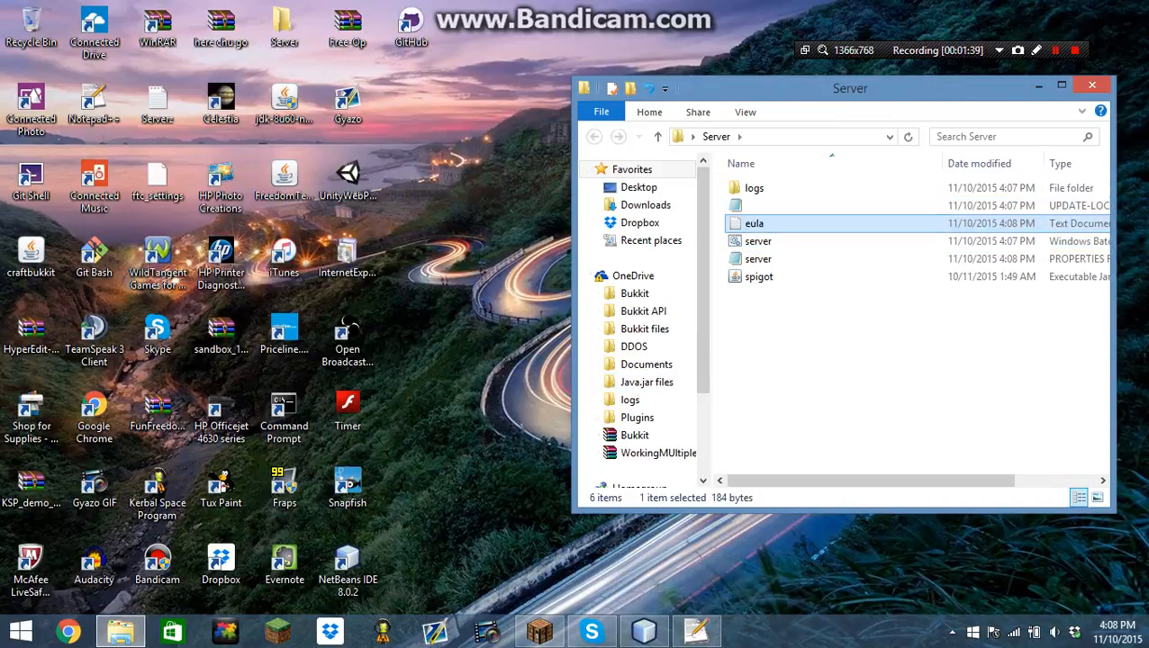
pyautogui.press('BackSpace')
pyautogui.press('BackSpace')
pyautogui.press('BackSpace')
pyautogui.write('true')
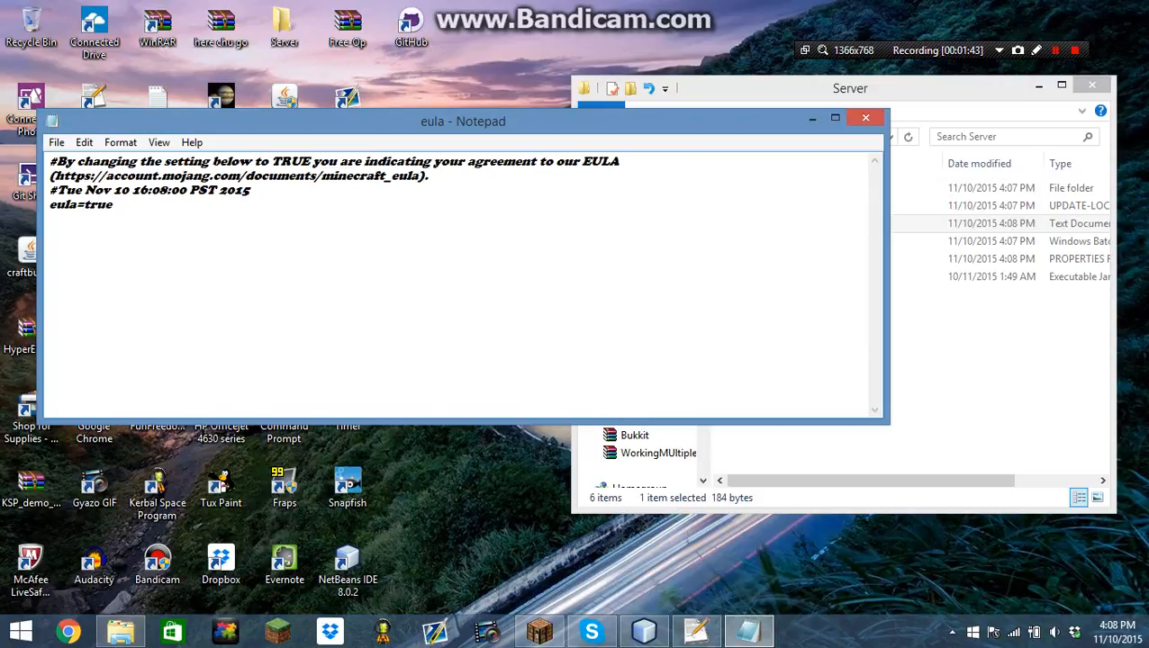
pyautogui.click(56, 142)
pyautogui.click(83, 199)
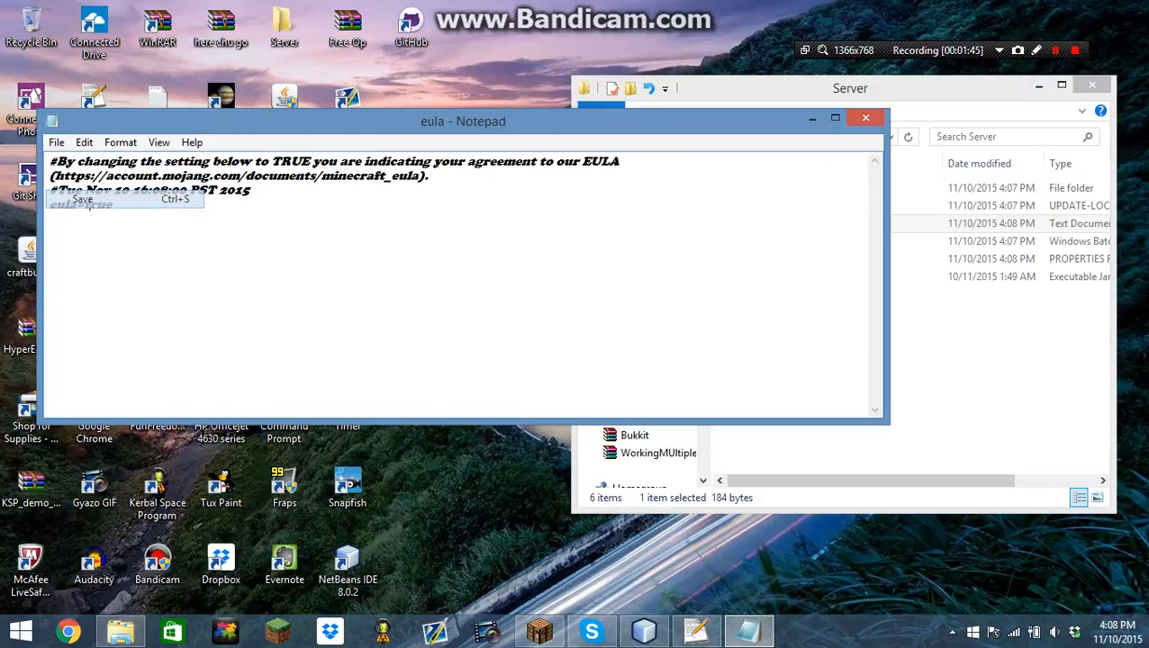
pyautogui.click(865, 118)
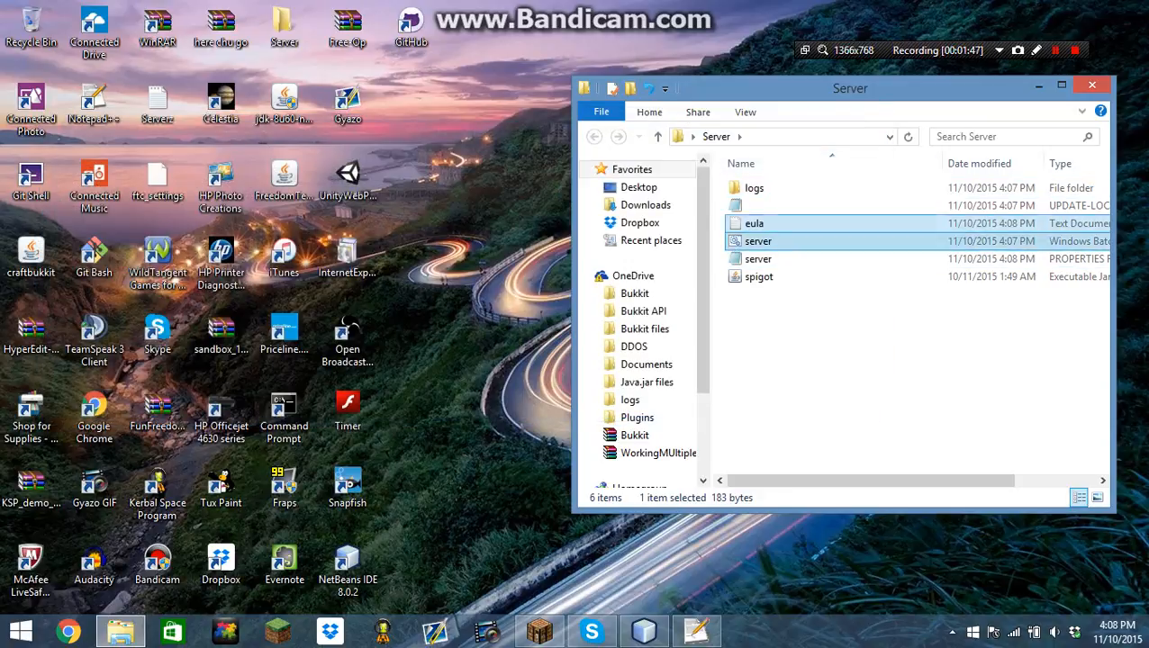
pyautogui.click(758, 240)
# Launch server.bat again and wait until the Spigot console reports Done.
pyautogui.doubleClick(758, 241)
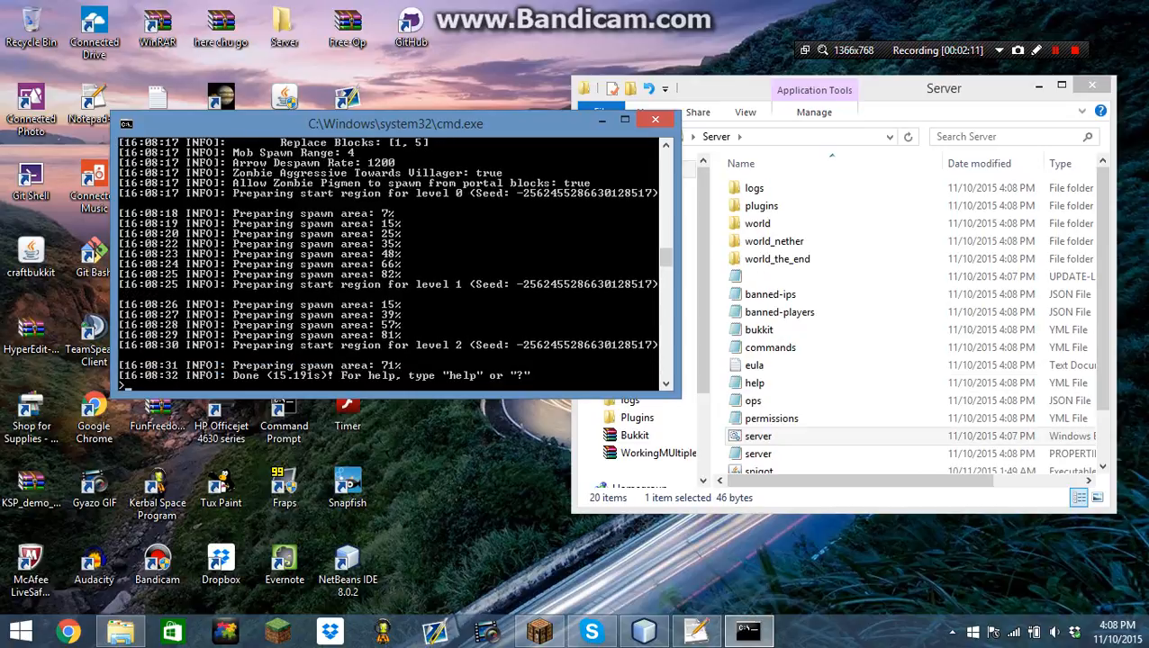
pyautogui.click(284, 27)
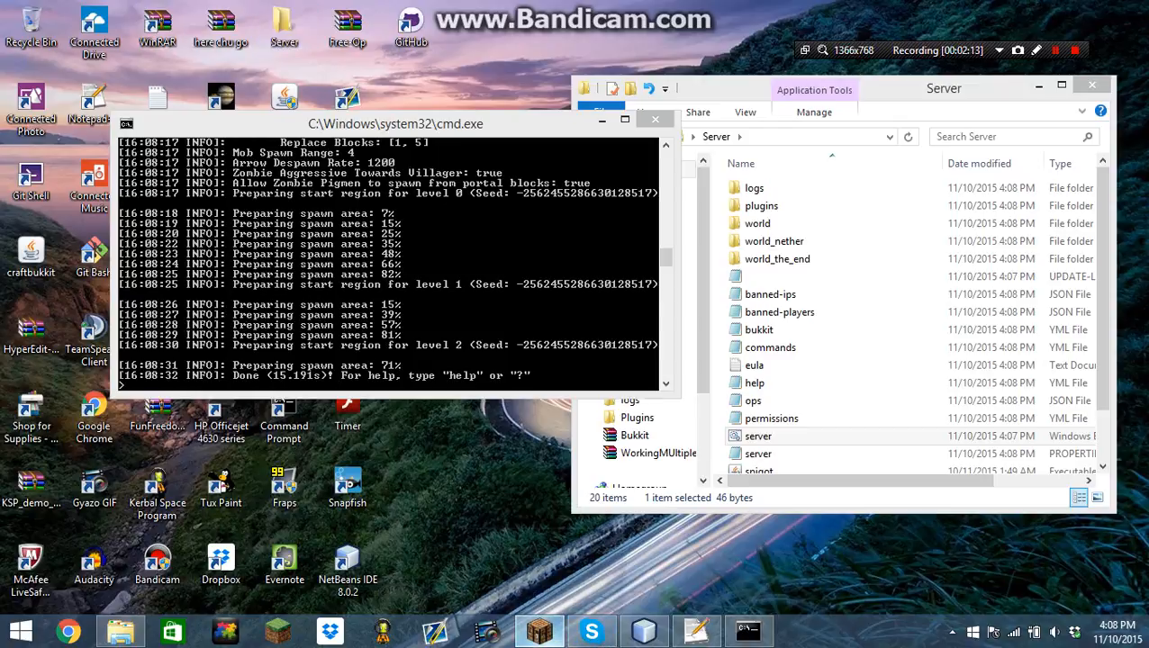
# Switch to Minecraft, confirm the localhost server entry and join it.
pyautogui.click(539, 633)
pyautogui.click(374, 584)
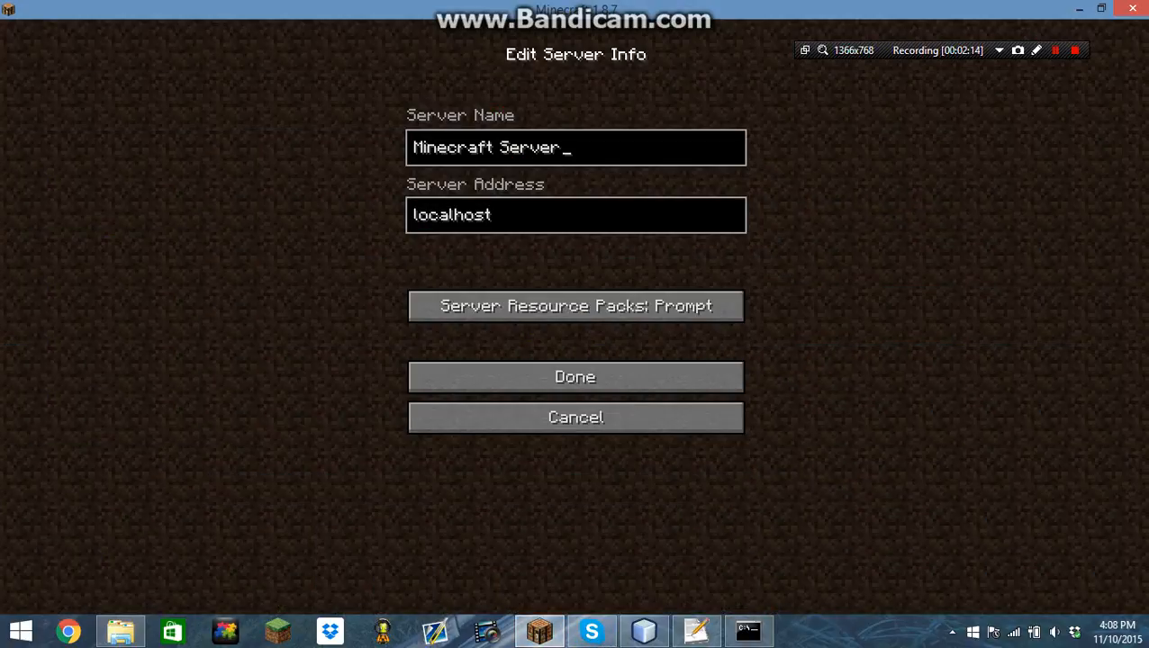
pyautogui.click(575, 416)
pyautogui.click(641, 584)
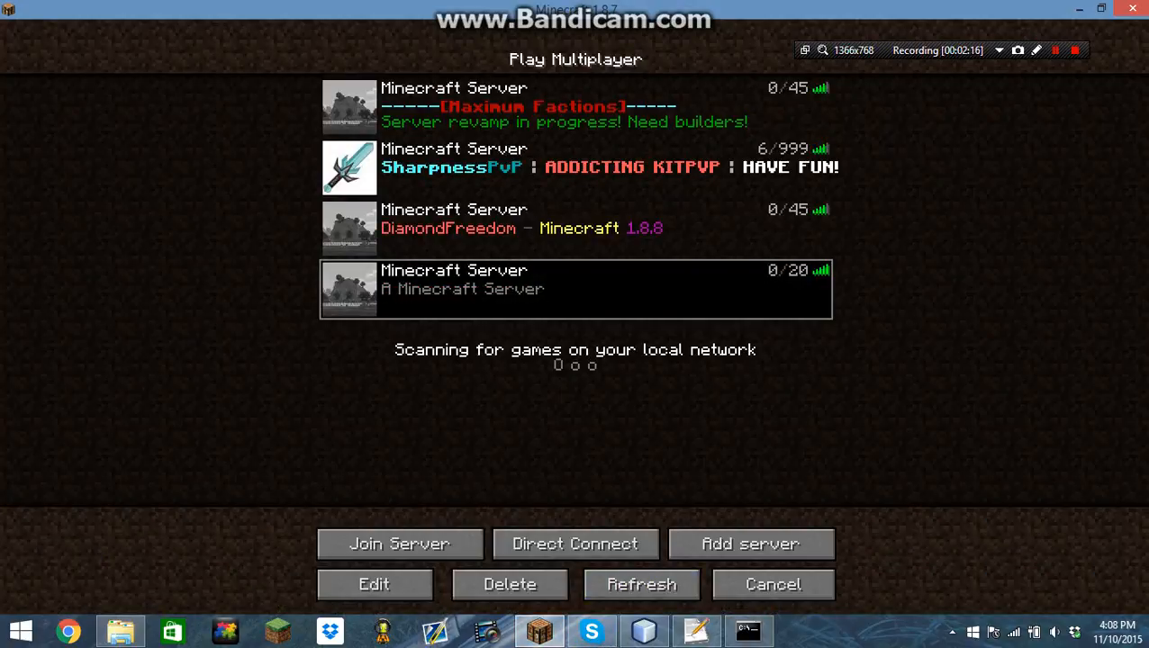
pyautogui.doubleClick(576, 290)
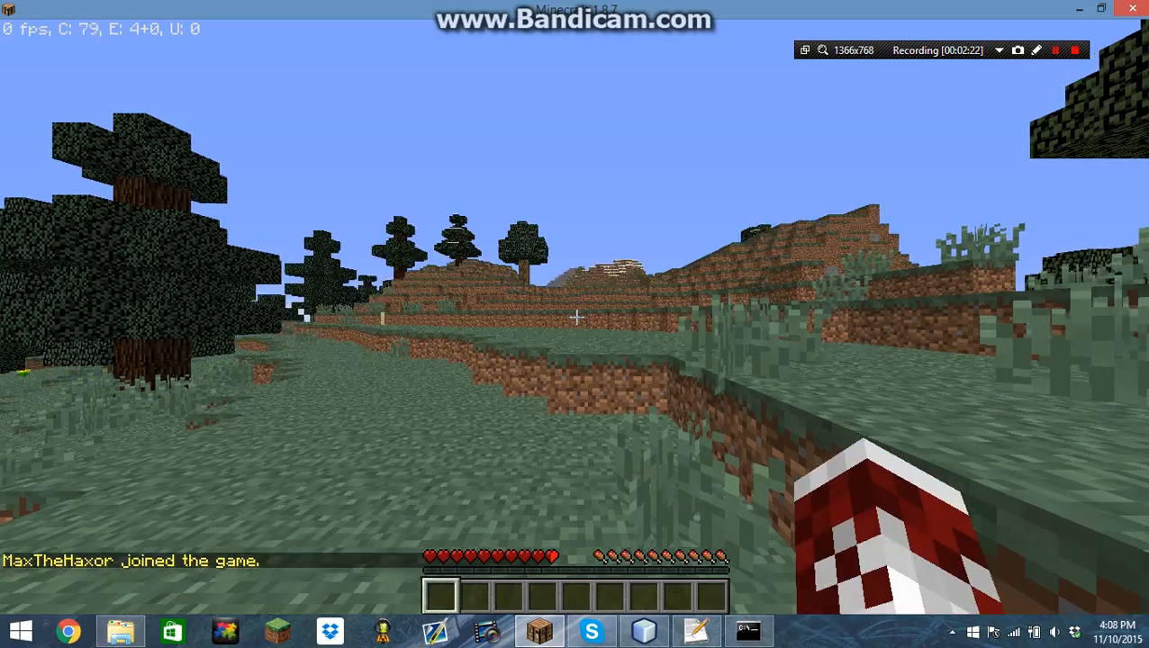
# Run the /pl command in chat, which lists no plugins.
pyautogui.press('/')
pyautogui.write('pl')
pyautogui.press('Return')
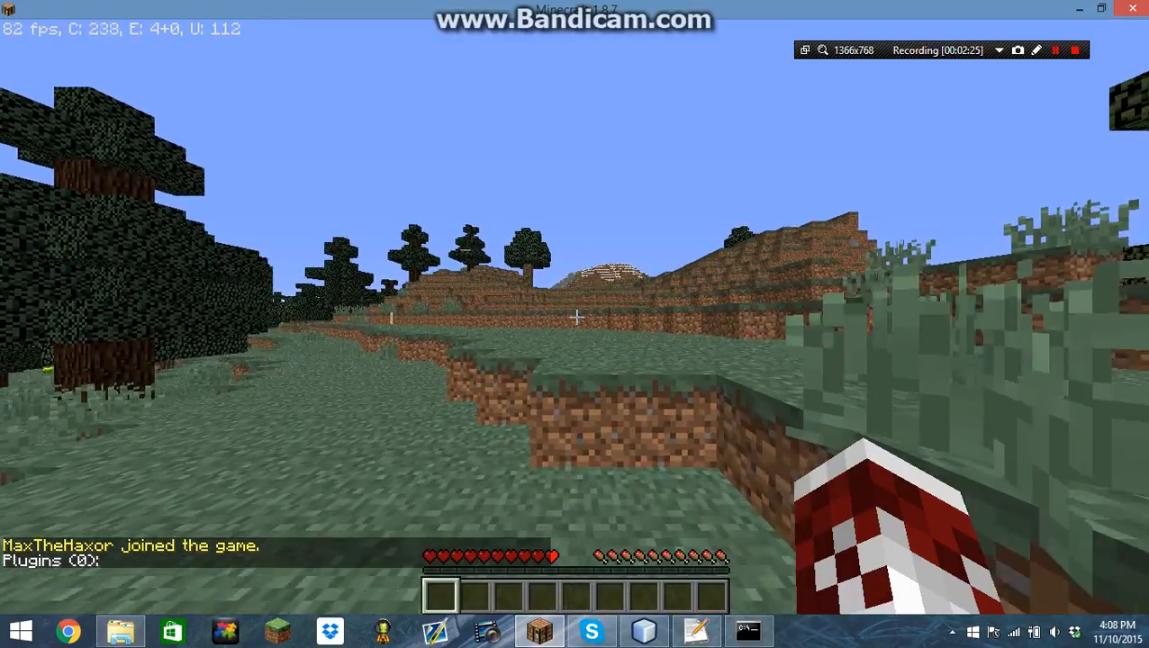
pyautogui.press('Tab')
pyautogui.press('t')
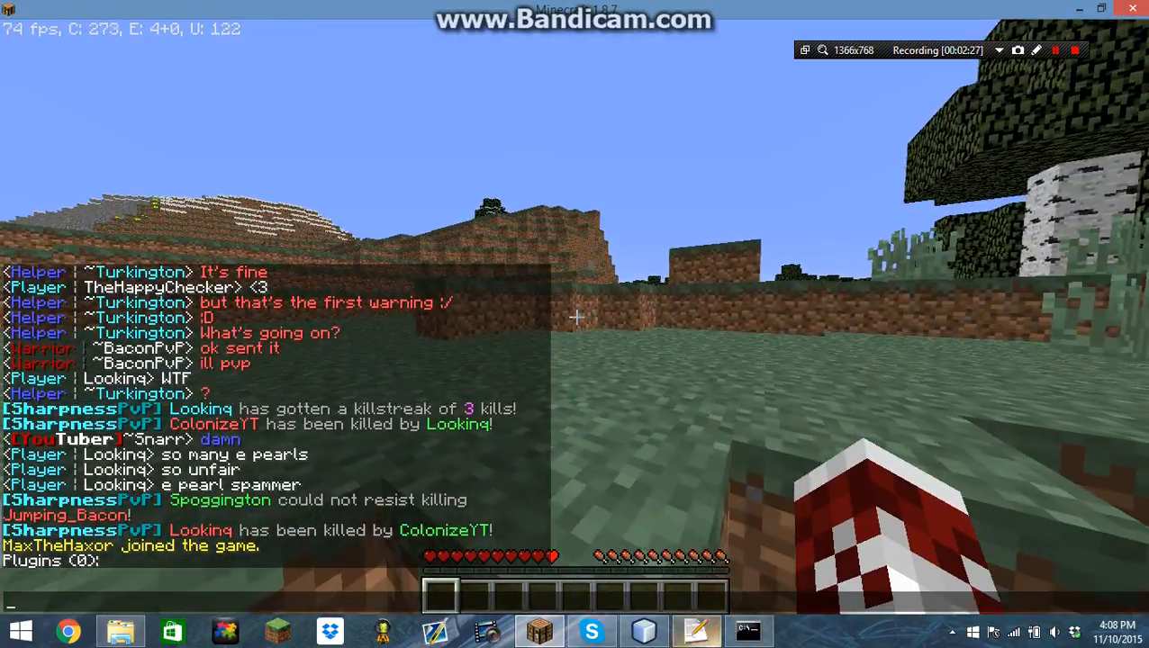
# Grant MaxTheHaxor operator status from the server console and check the player list in-game.
pyautogui.hotkey('alt', 'Tab')
pyautogui.write('i')
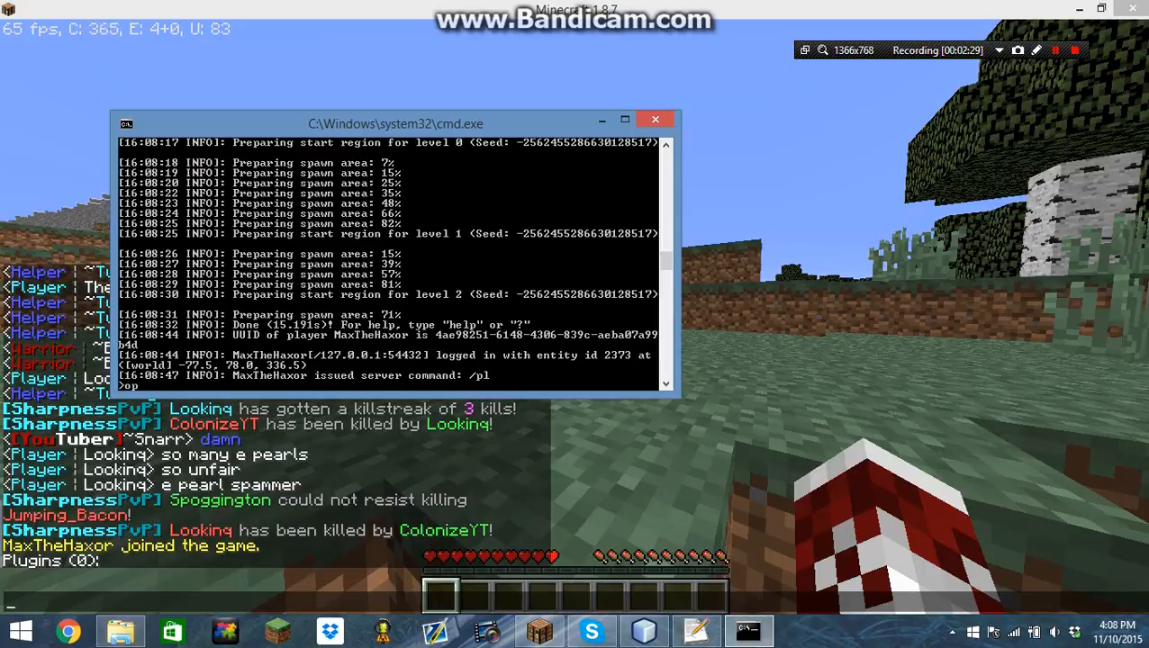
pyautogui.write(' Ma')
pyautogui.write('heHaxor')
pyautogui.press('Return')
pyautogui.hotkey('alt', 'Tab')
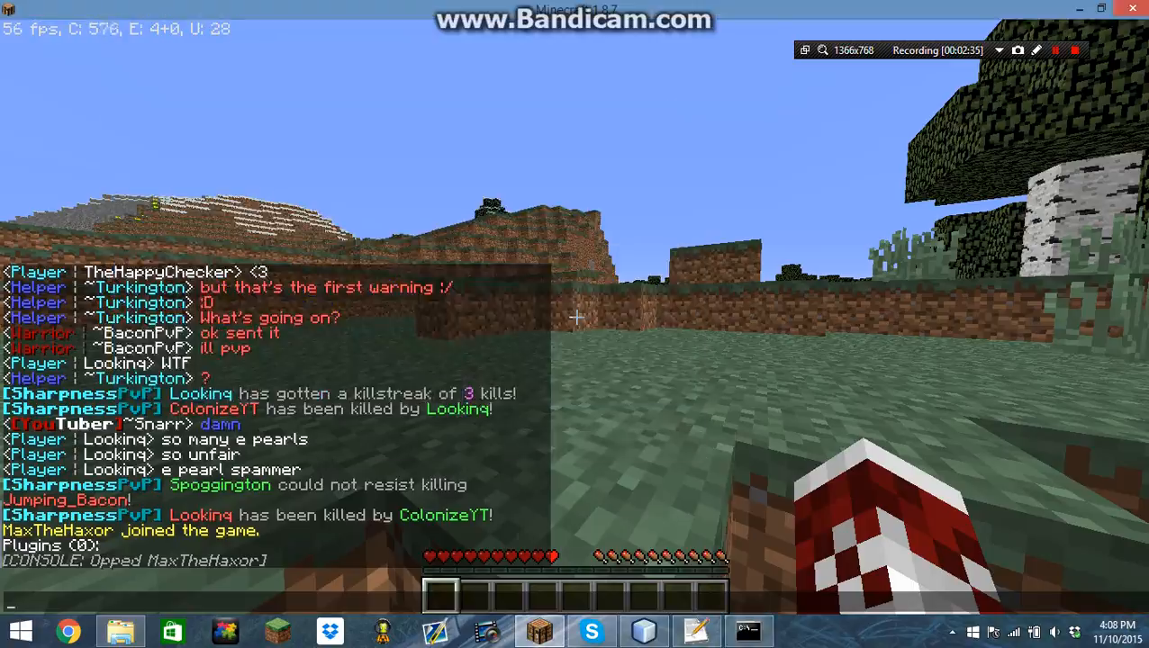
pyautogui.press('Escape')
pyautogui.press('Tab')
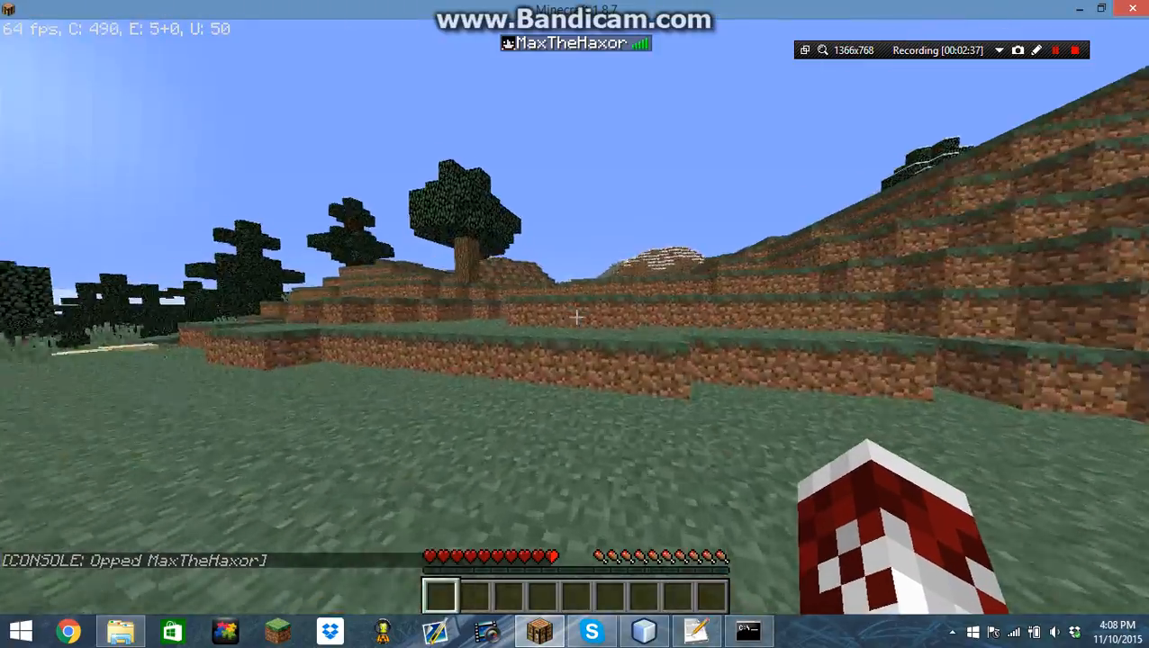